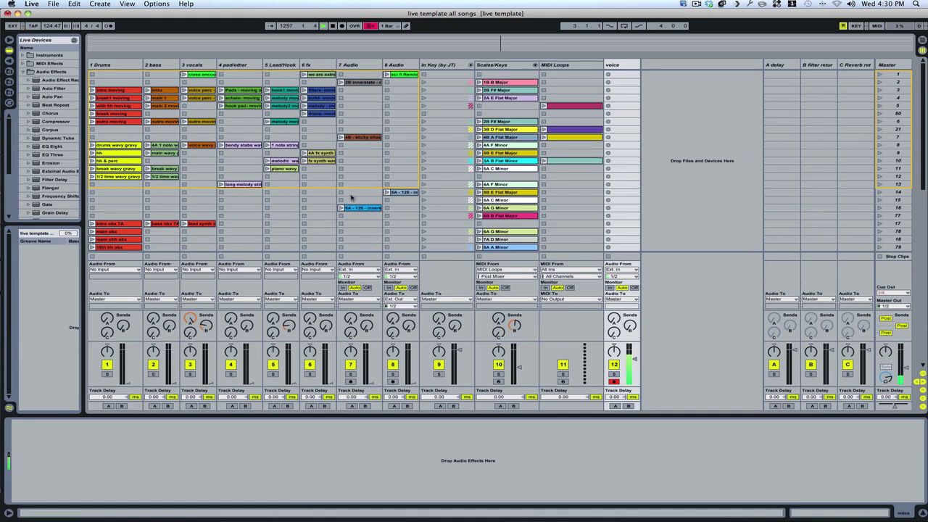
# View the effect chains of the 1 Drums, 2 bass and 3 vocals tracks
pyautogui.scroll(-3, 361, 180)
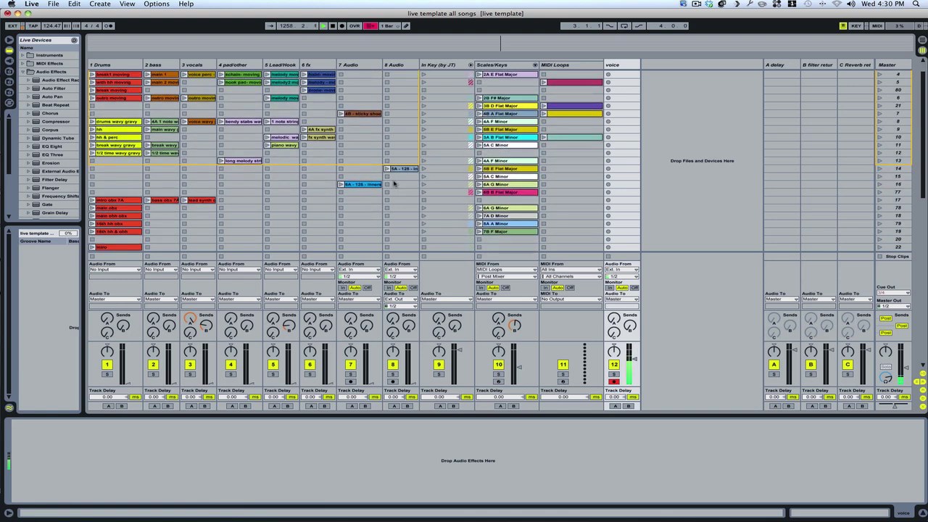
pyautogui.scroll(3, 268, 136)
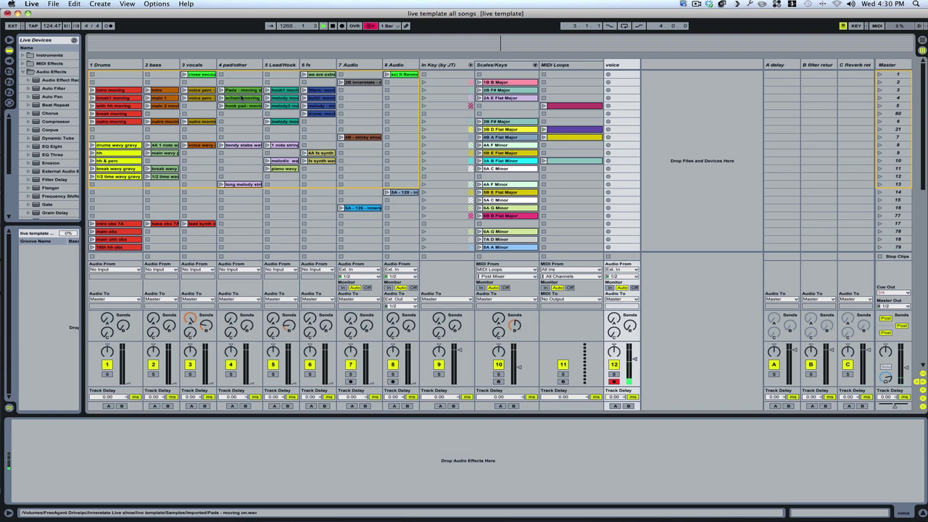
pyautogui.click(107, 65)
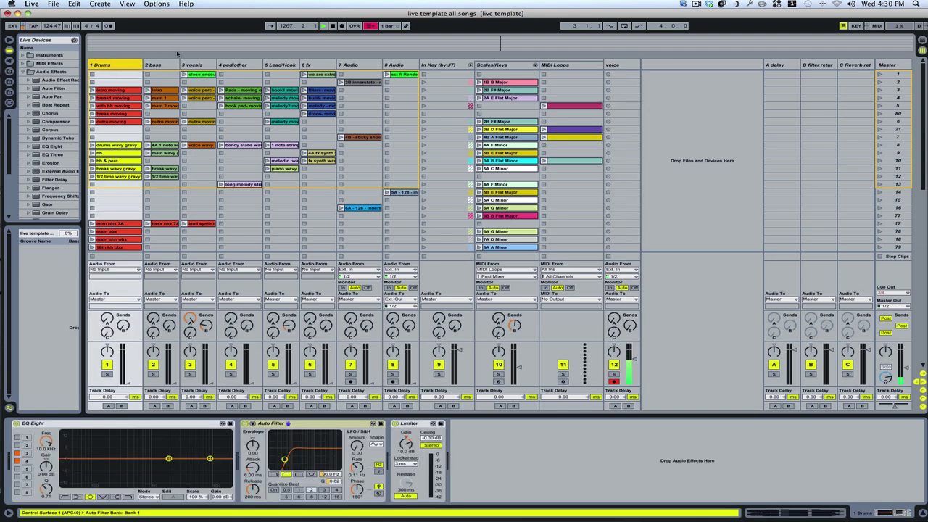
pyautogui.click(156, 65)
pyautogui.click(196, 65)
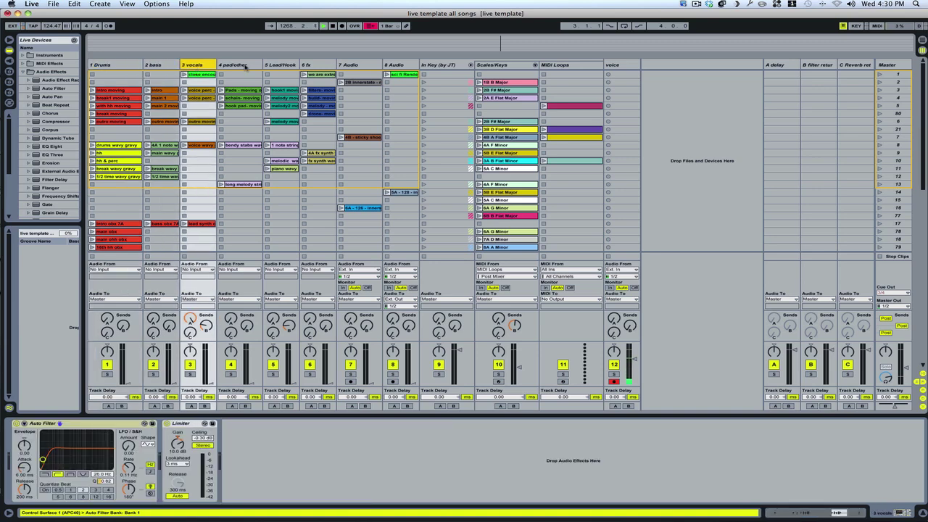
# Step from 1 Drums through 4 pad/other and 5 Lead/Hook to 6 fx's Auto Filter and Limiter
pyautogui.click(112, 66)
pyautogui.click(151, 66)
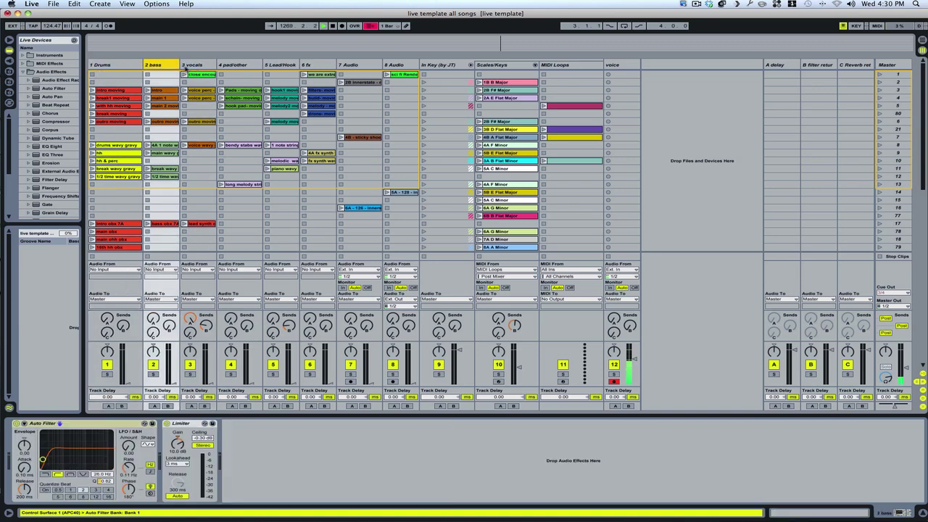
pyautogui.click(202, 65)
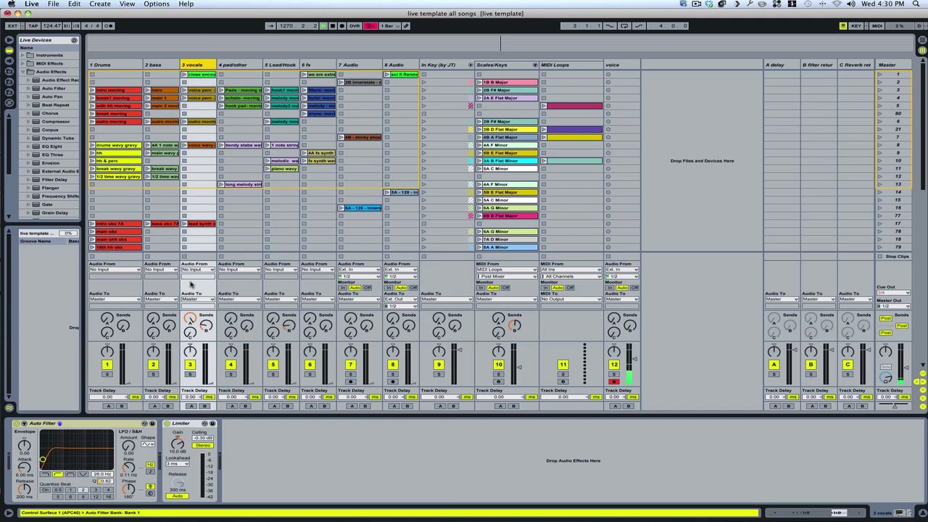
pyautogui.click(238, 67)
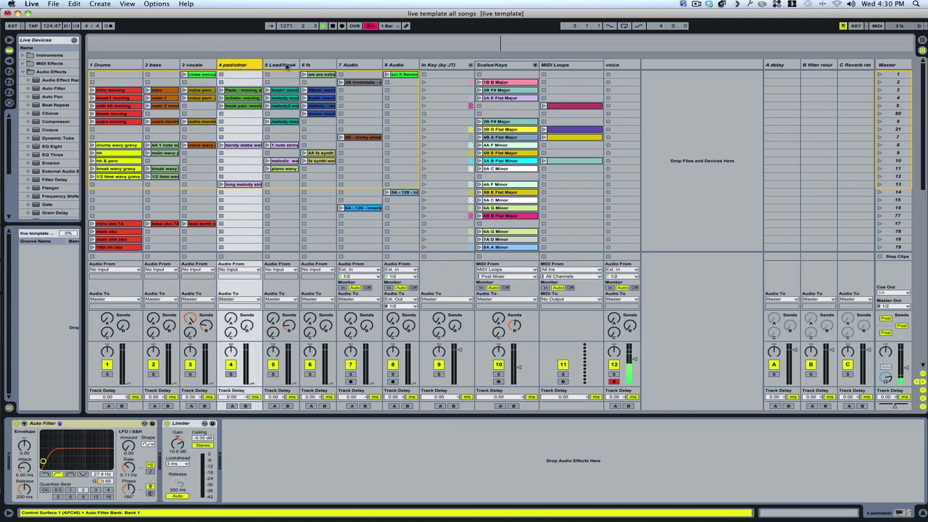
pyautogui.click(287, 65)
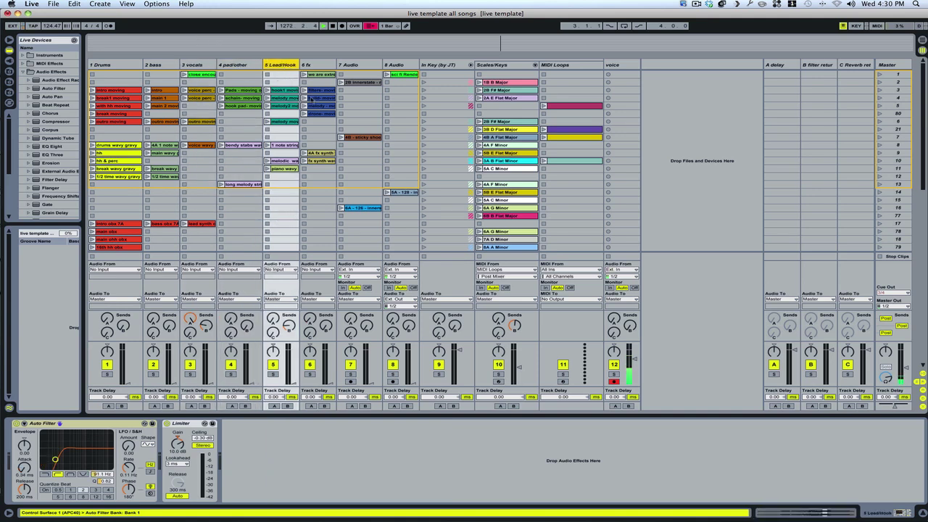
pyautogui.click(318, 65)
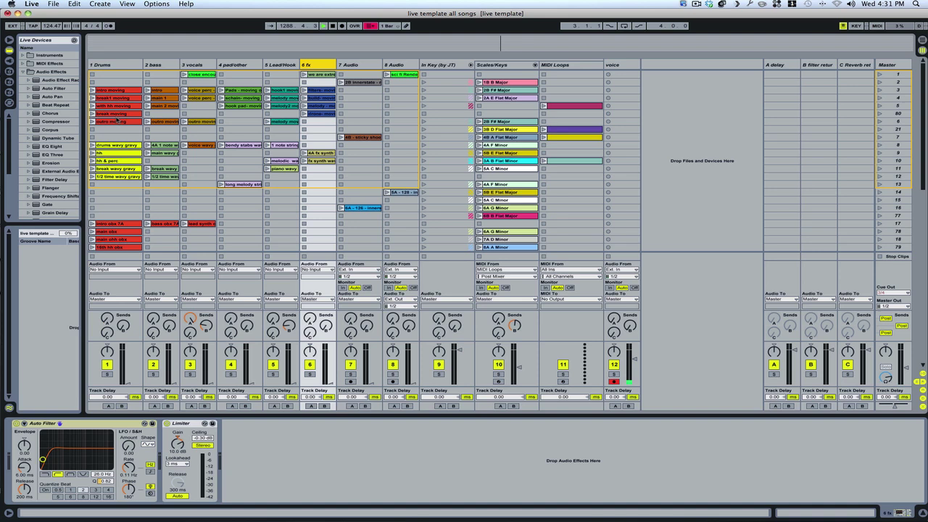
# Select the sticky slow clip and clip rows across tracks 1–7, then show 8 Audio's Auto Filter-Limiter chain
pyautogui.click(358, 91)
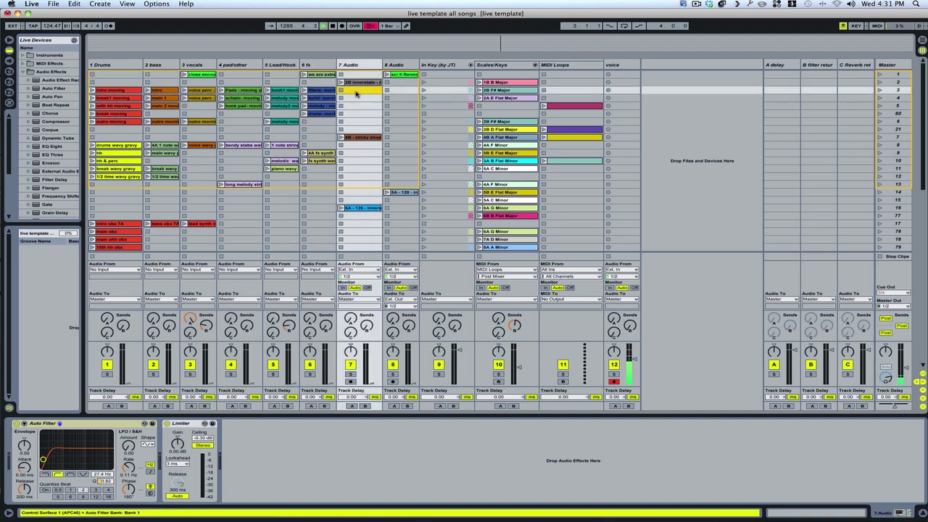
pyautogui.click(135, 123)
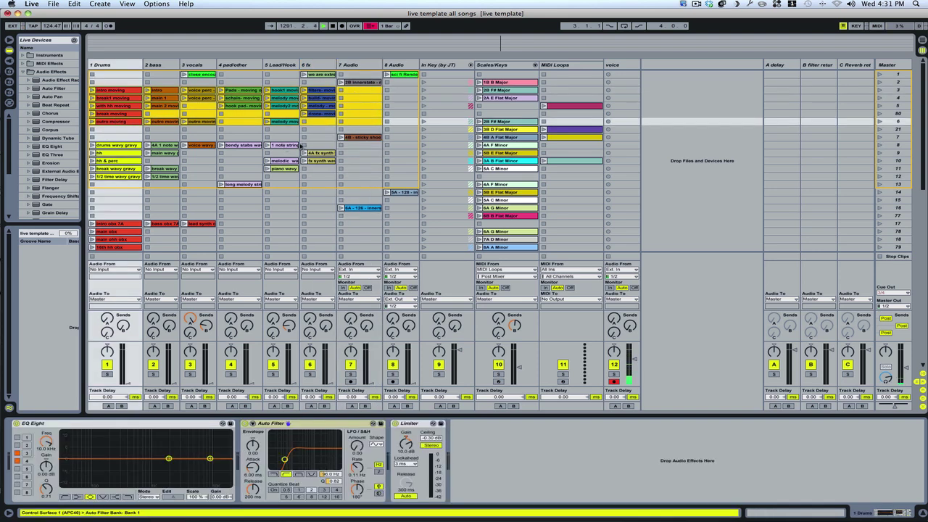
pyautogui.click(370, 138)
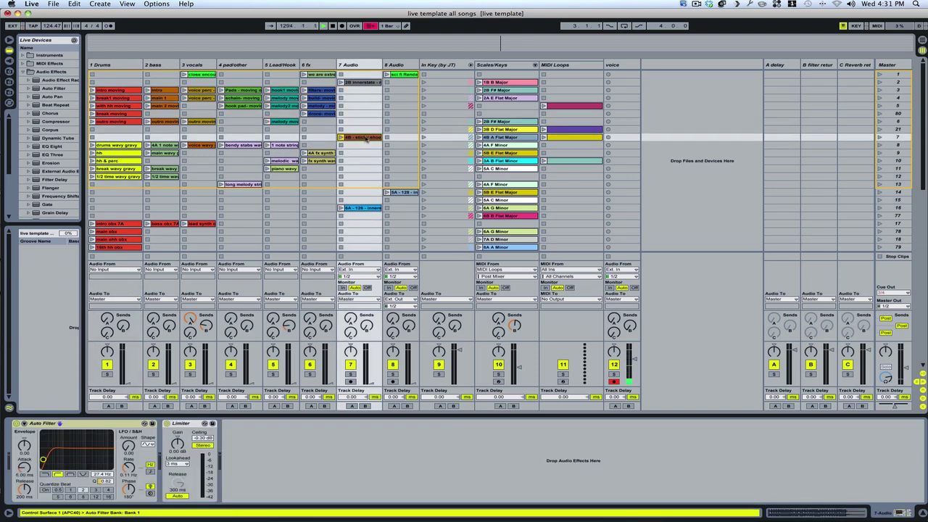
pyautogui.click(347, 147)
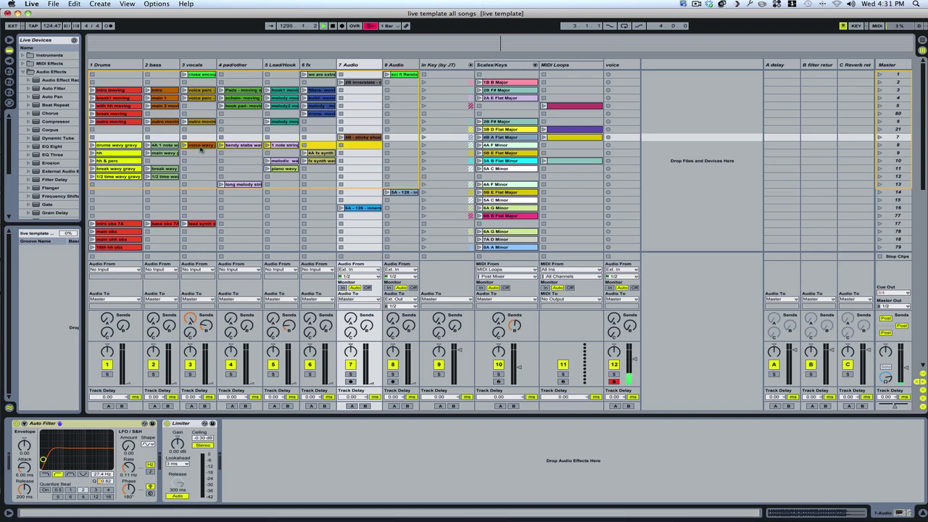
pyautogui.keyDown('shift'); pyautogui.click(131, 161); pyautogui.keyUp('shift')
pyautogui.keyDown('shift'); pyautogui.click(123, 169); pyautogui.keyUp('shift')
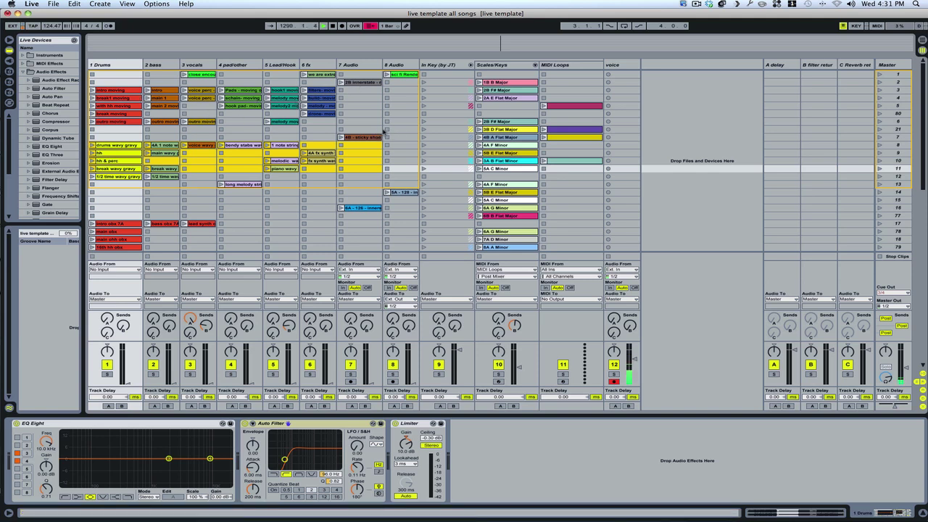
pyautogui.click(404, 132)
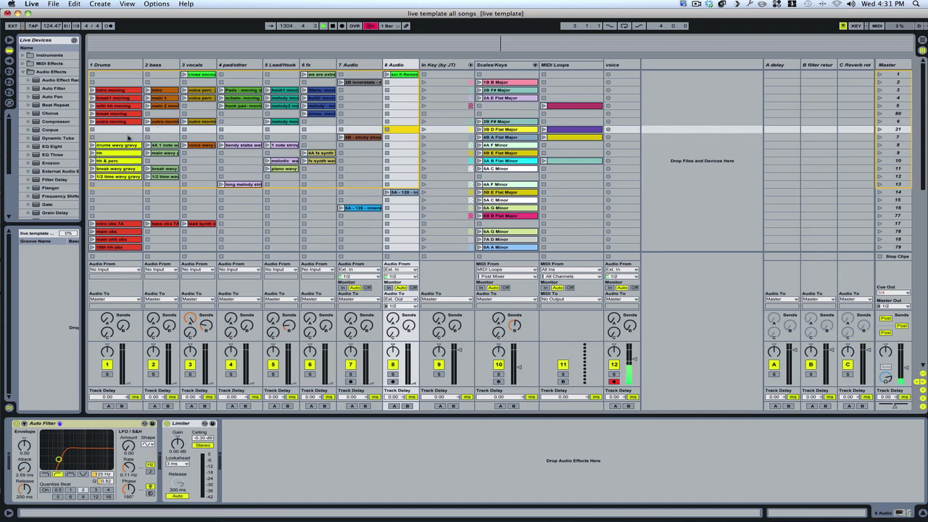
# Select the 8A - 128 clip on track 8 and the 6A - 126 clip on track 7
pyautogui.scroll(-3, 288, 203)
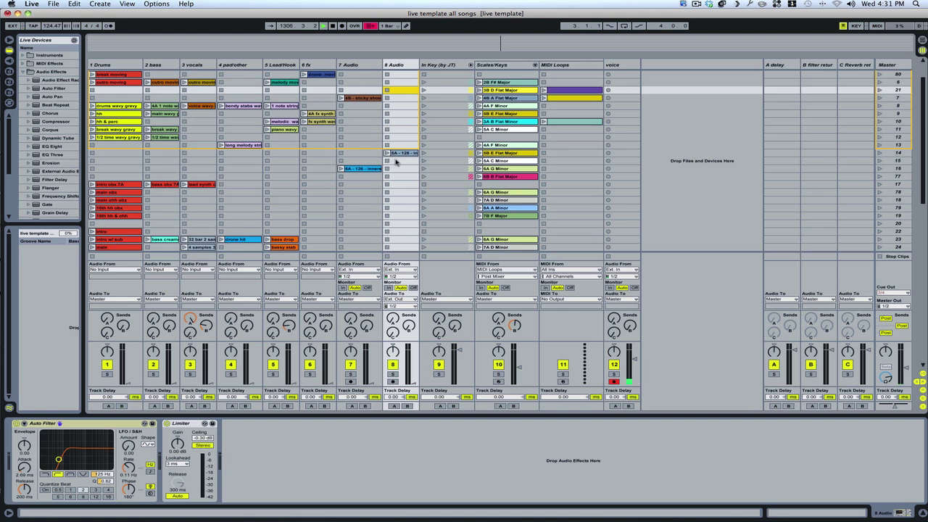
pyautogui.click(405, 154)
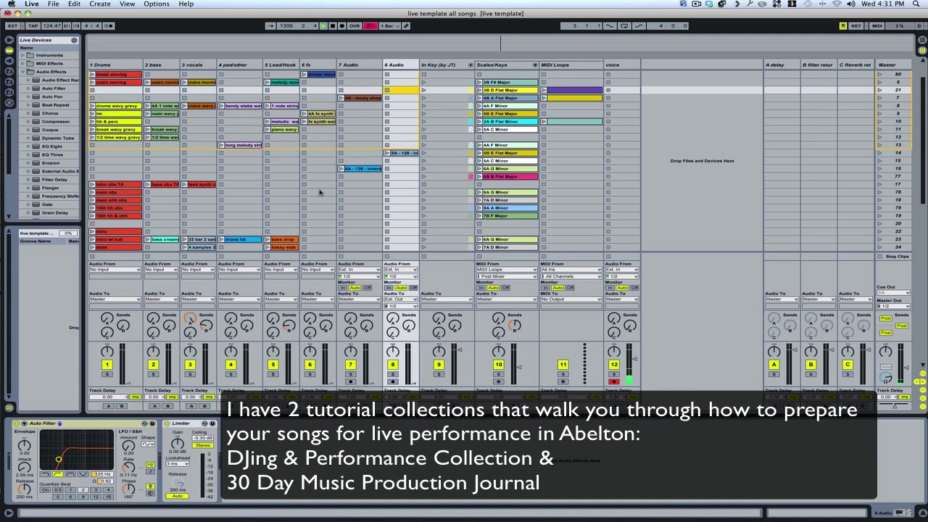
pyautogui.scroll(-3, 319, 191)
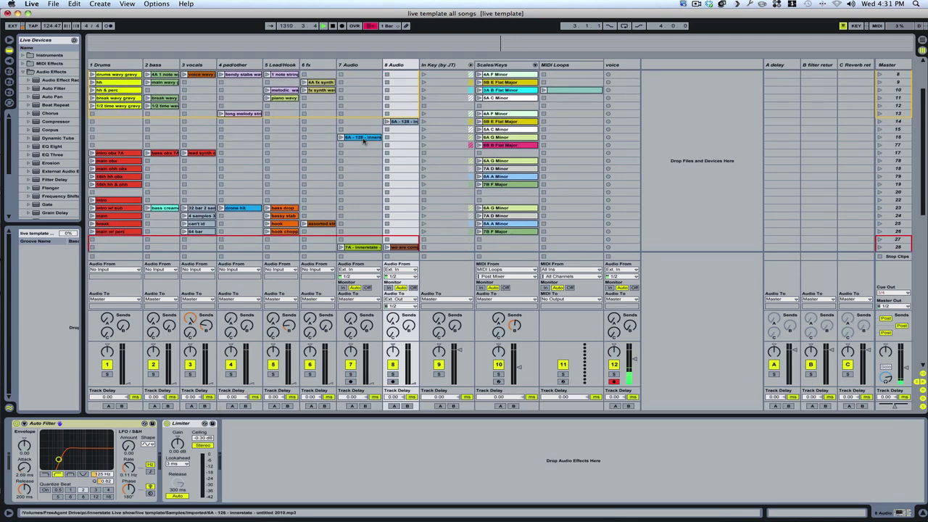
pyautogui.click(364, 137)
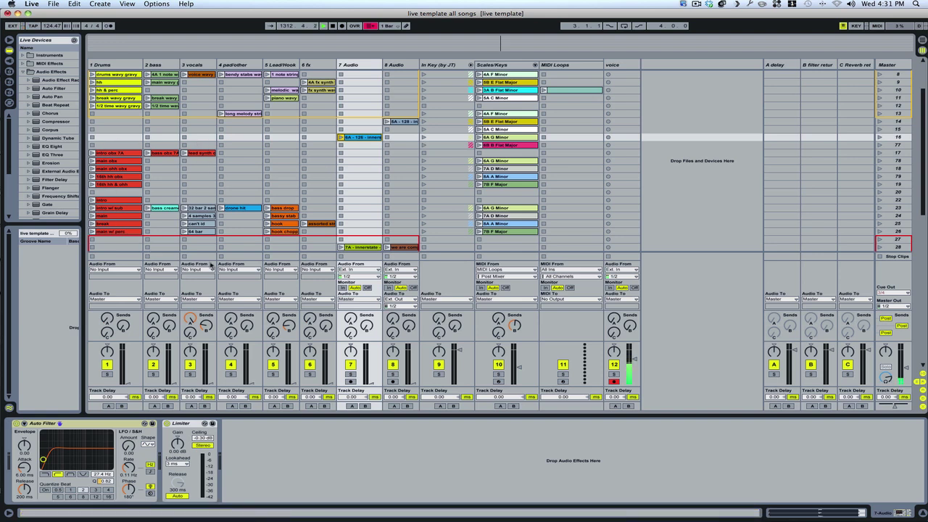
# Mark one song's clips on tracks 1-3, scenes 16-20, and another's on tracks 1-6, scenes 20-26
pyautogui.scroll(-5, 145, 156)
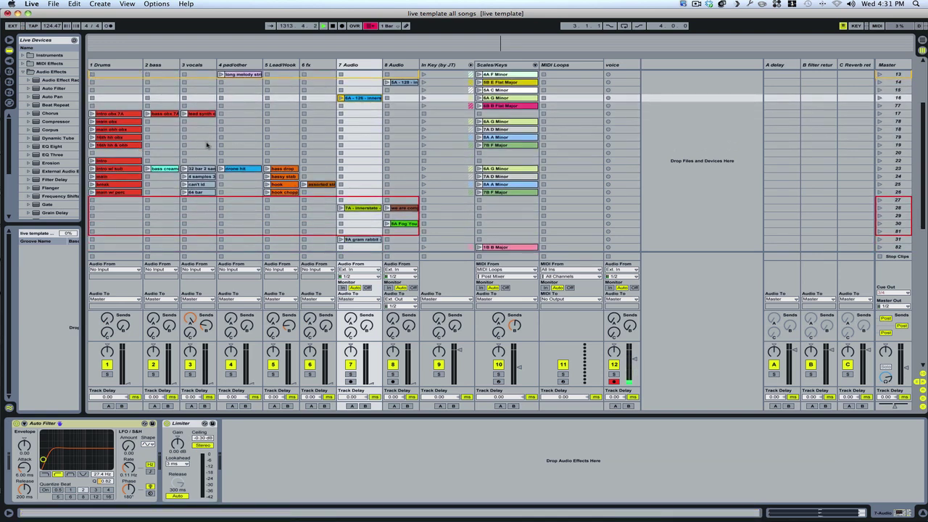
pyautogui.moveTo(208, 146); pyautogui.dragTo(109, 110)
pyautogui.scroll(-3, 89, 134)
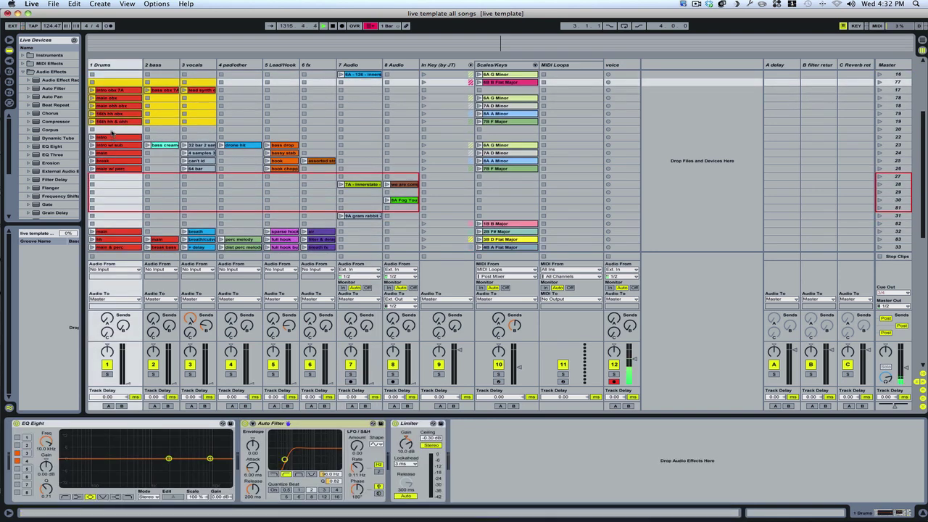
pyautogui.moveTo(112, 132); pyautogui.dragTo(312, 177)
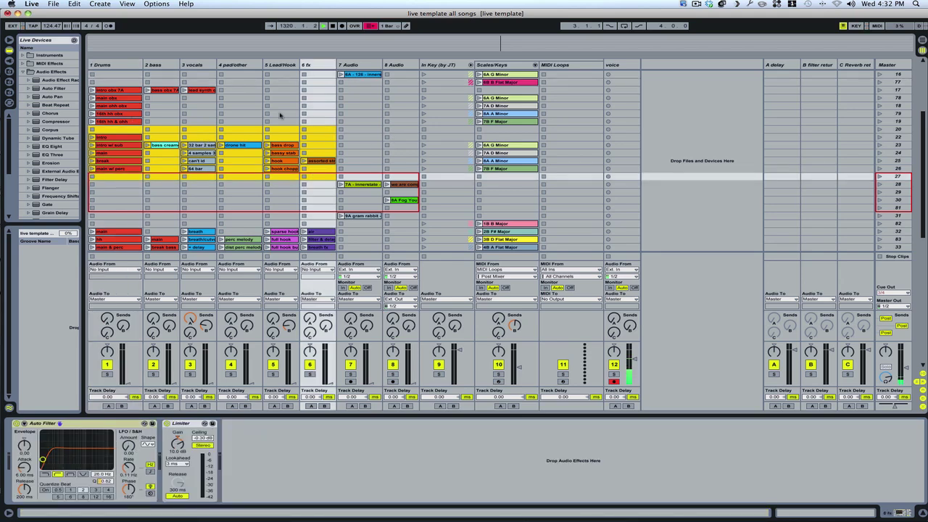
# Return to the top of the grid and show the In Key (by JT) track's devices
pyautogui.scroll(-5, 514, 170)
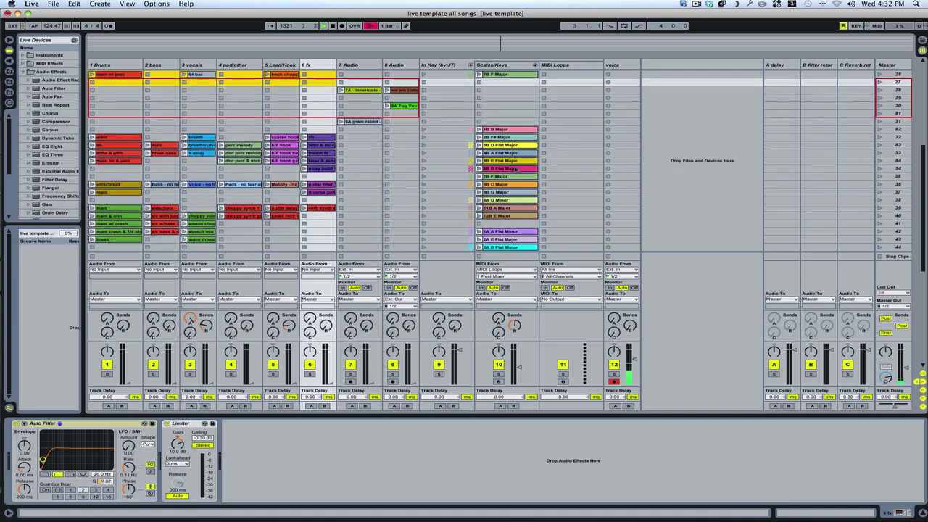
pyautogui.scroll(10, 514, 170)
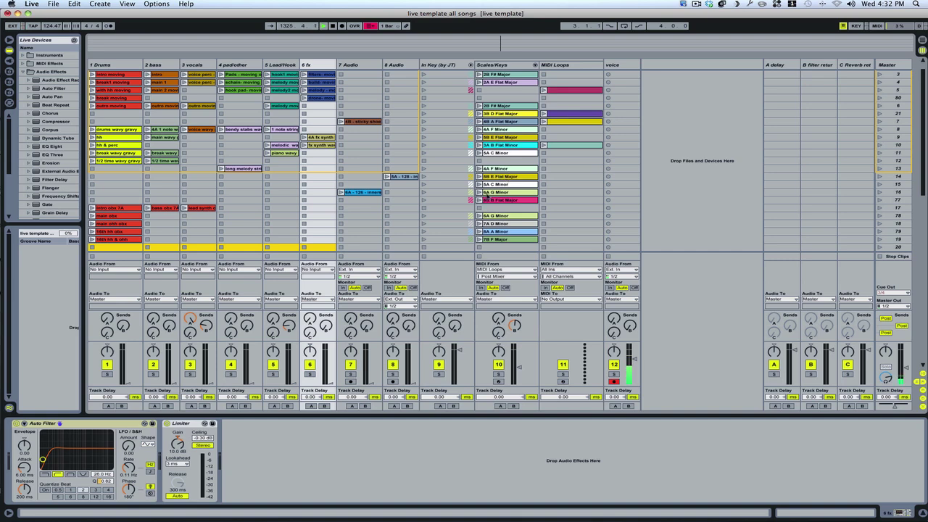
pyautogui.scroll(-4, 504, 192)
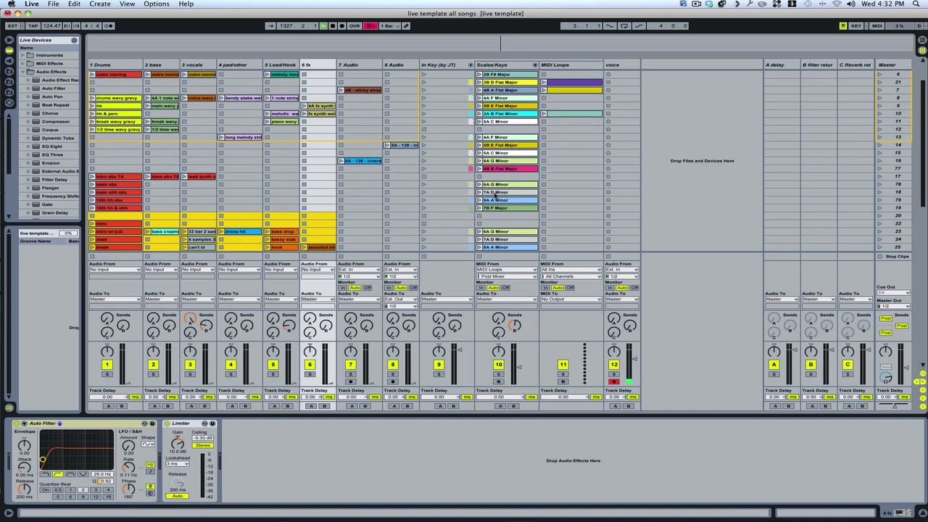
pyautogui.scroll(6, 504, 192)
pyautogui.click(433, 66)
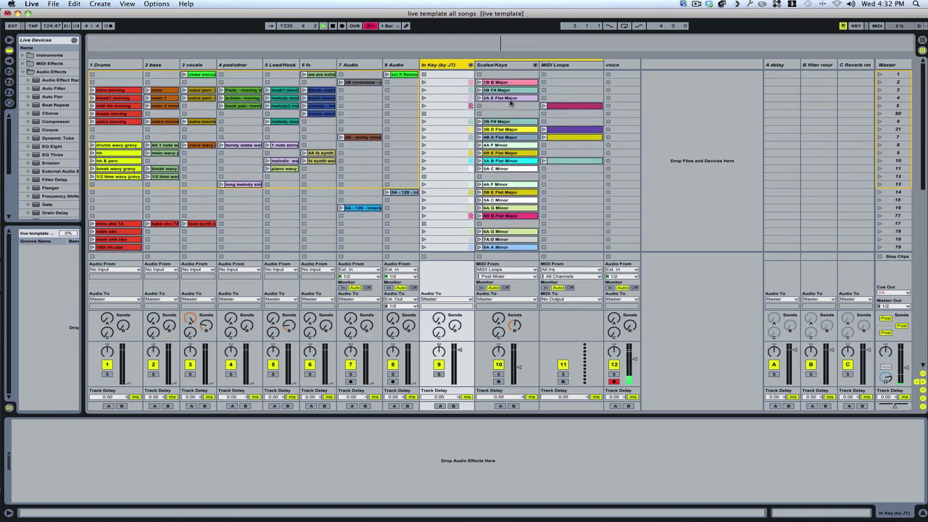
# Launch the 2A E Flat Major and row-5 MIDI loop clips, arm Scales/Keys, then launch innerstate
pyautogui.click(478, 98)
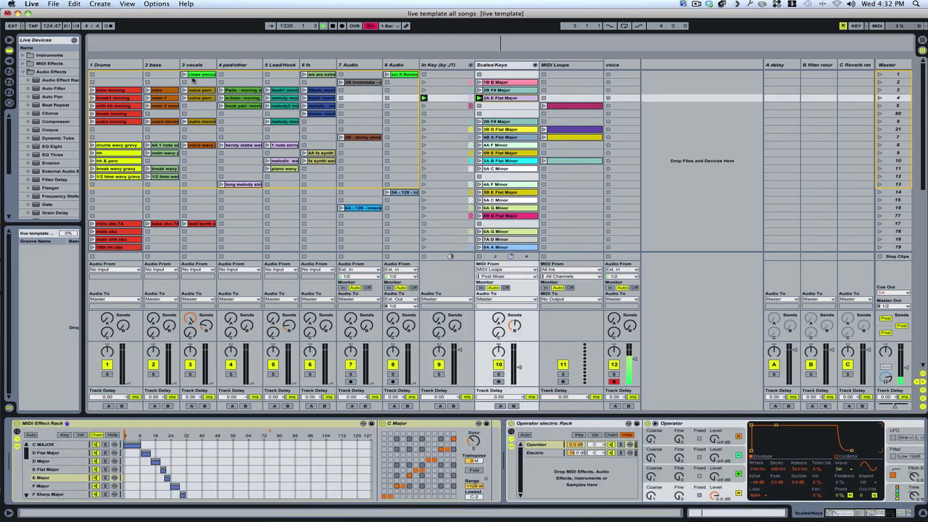
pyautogui.click(543, 107)
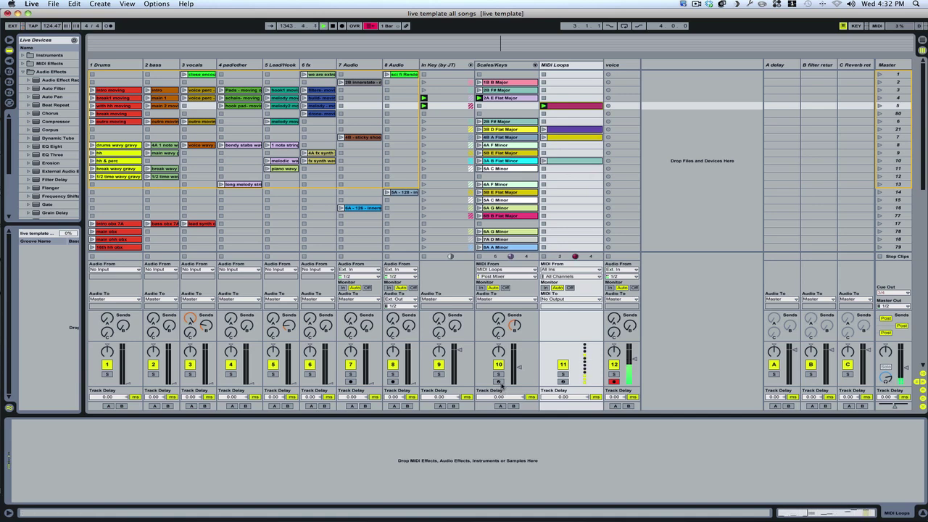
pyautogui.click(499, 382)
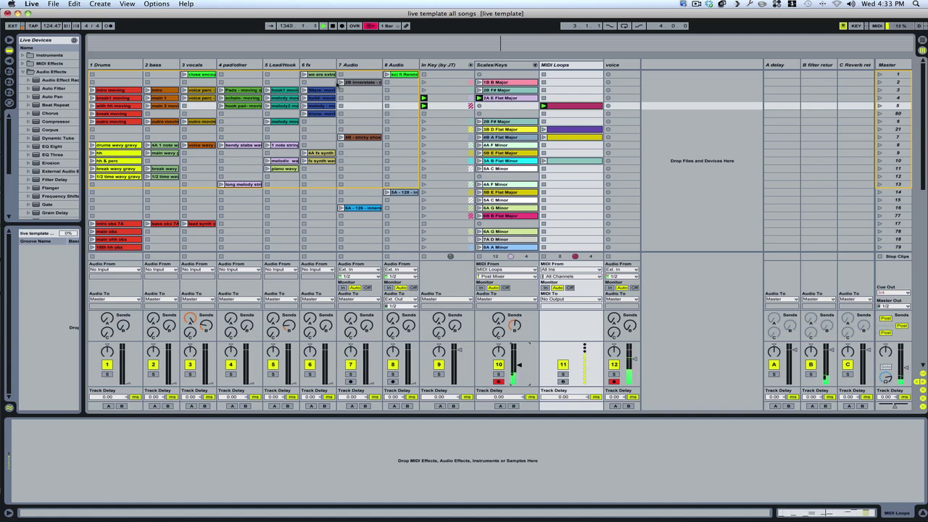
pyautogui.click(341, 82)
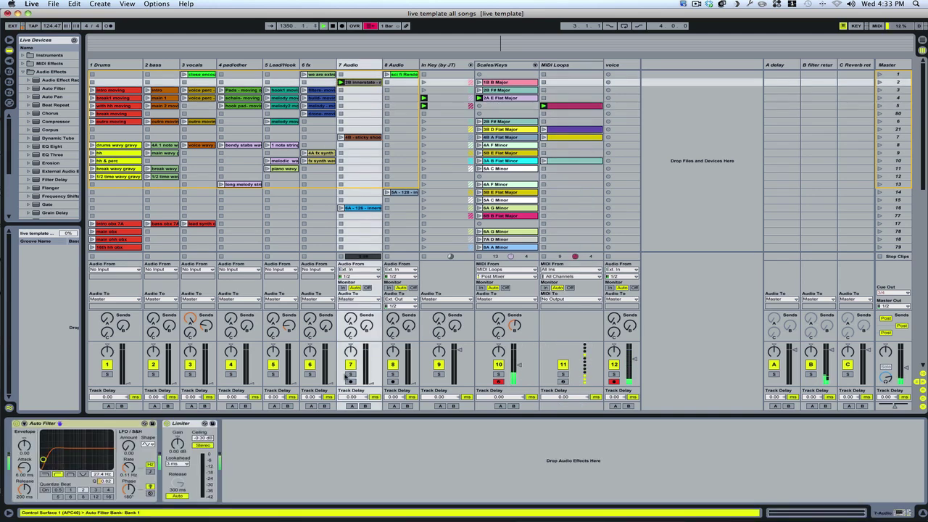
# Open the 2B innerstate clip's sample view, set an insert point, then stop the other playing clips
pyautogui.click(365, 82)
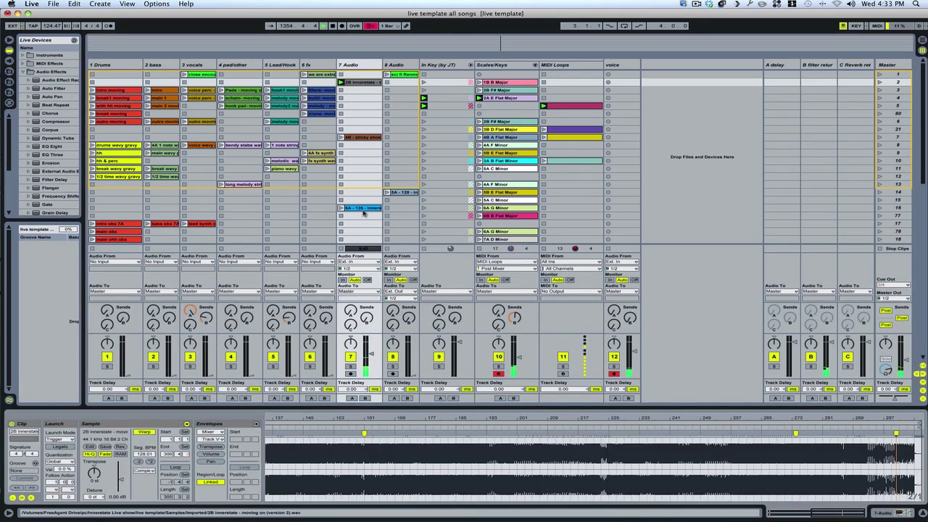
pyautogui.click(317, 490)
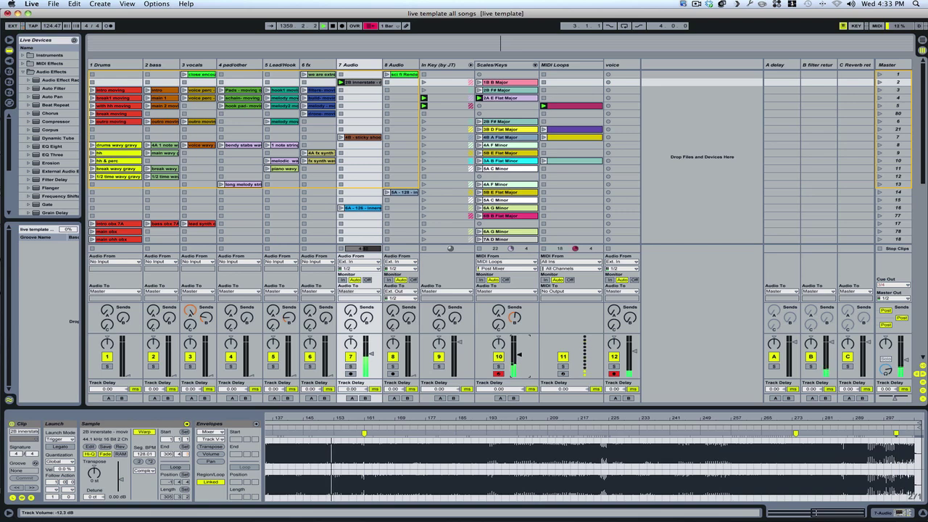
pyautogui.click(881, 249)
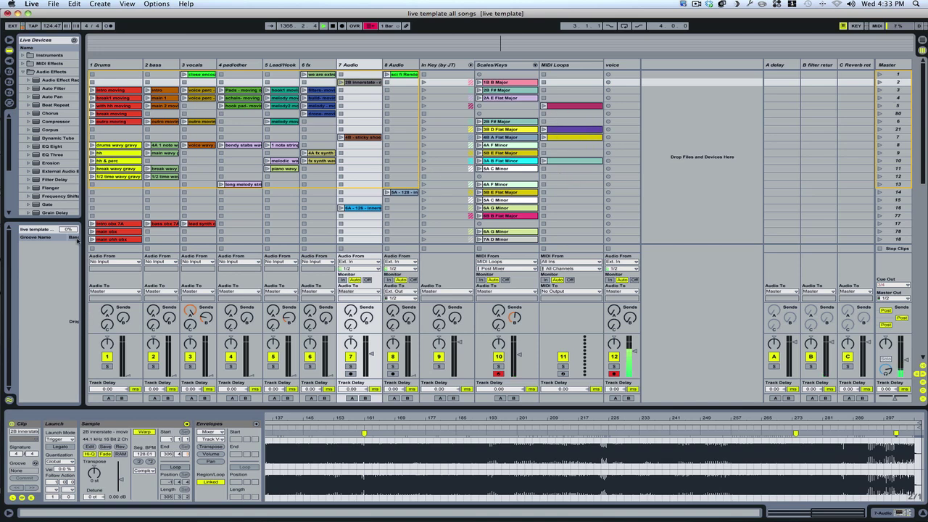
# View the A delay, B filter and C Reverb return chains, then 1 Drums' EQ Eight chain
pyautogui.click(108, 65)
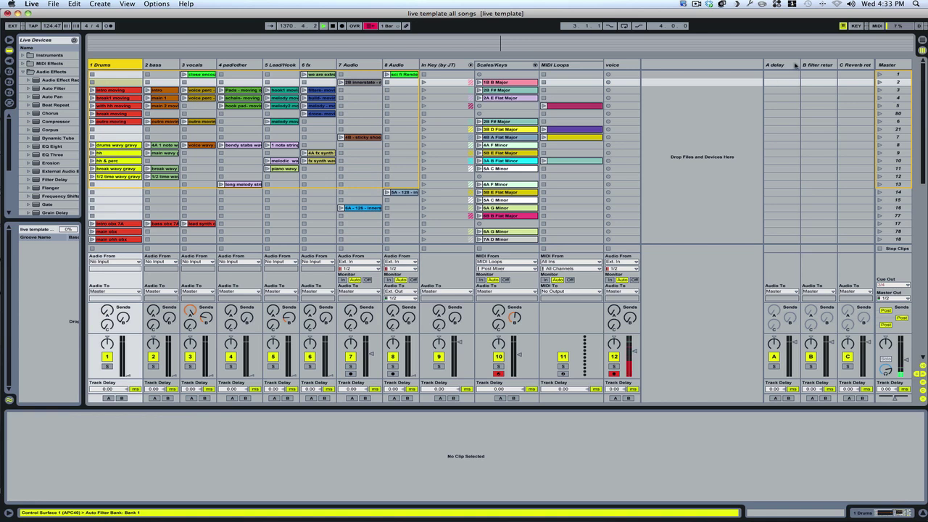
pyautogui.click(790, 65)
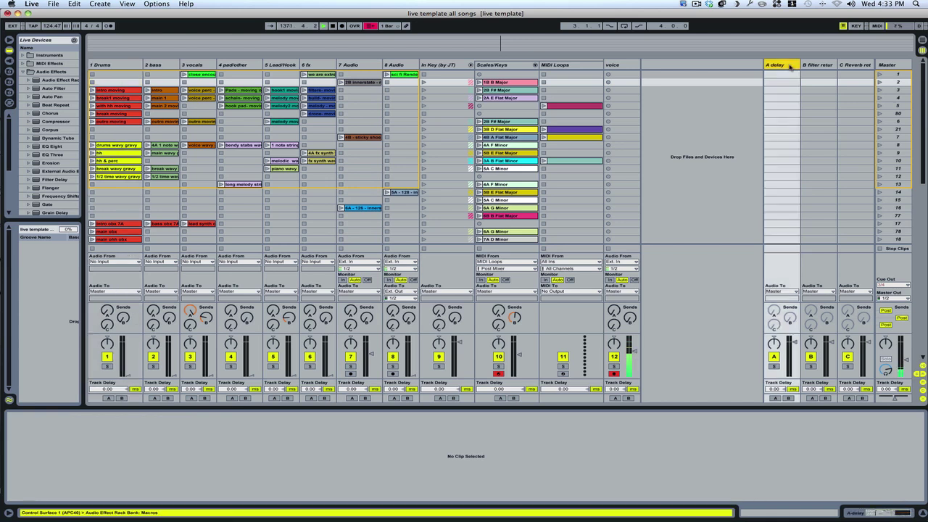
pyautogui.doubleClick(779, 66)
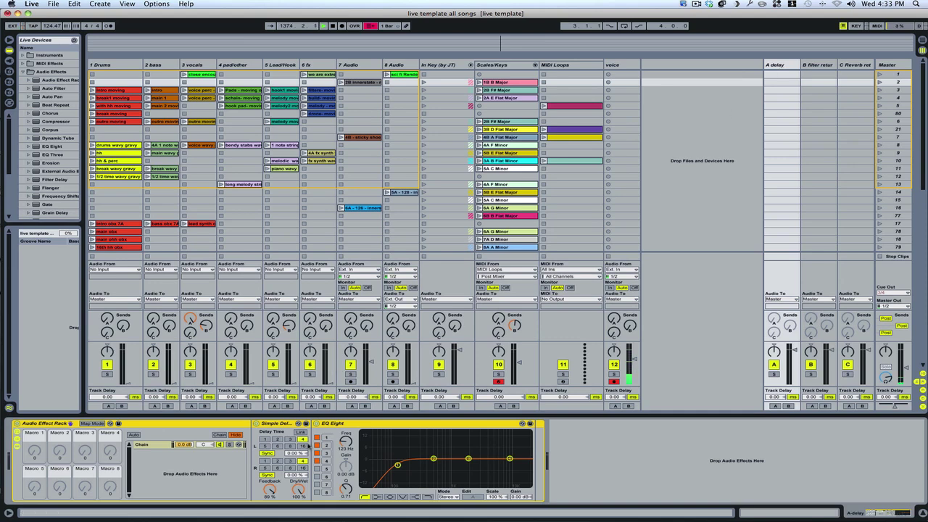
pyautogui.click(816, 66)
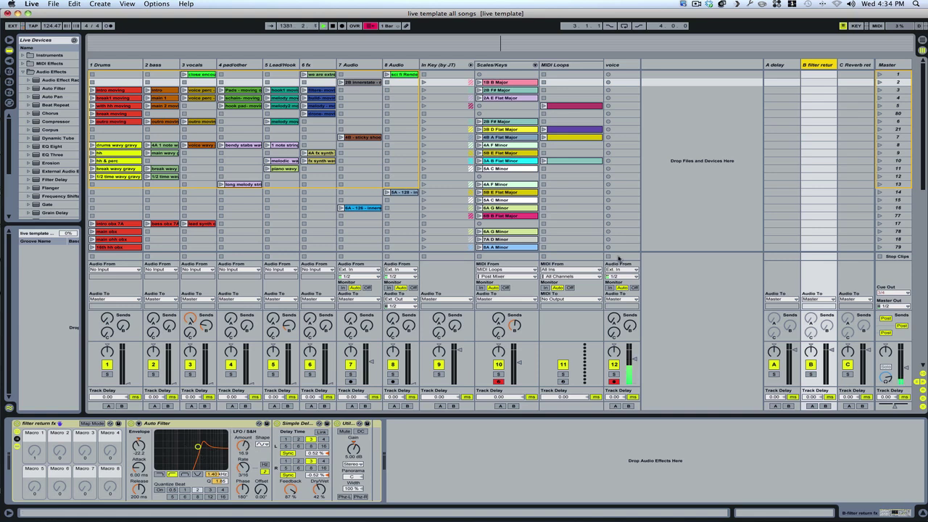
pyautogui.click(858, 71)
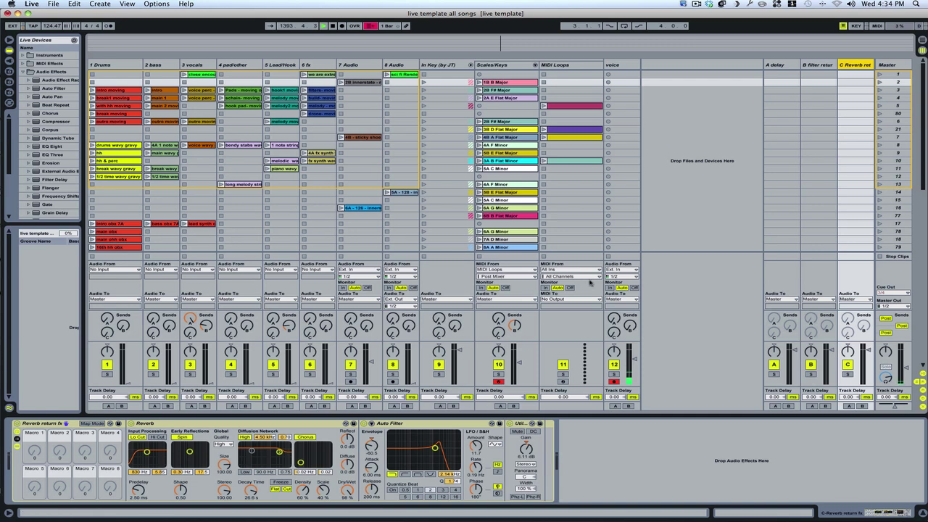
pyautogui.click(123, 67)
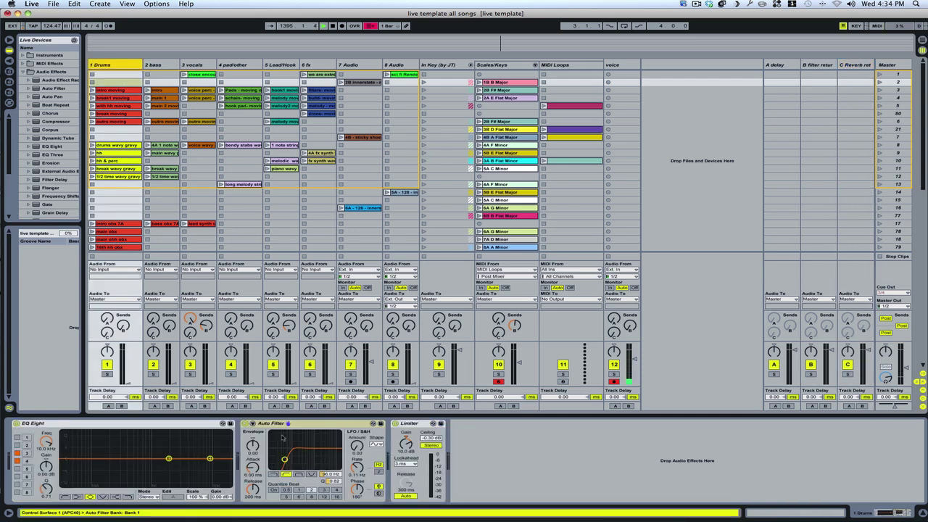